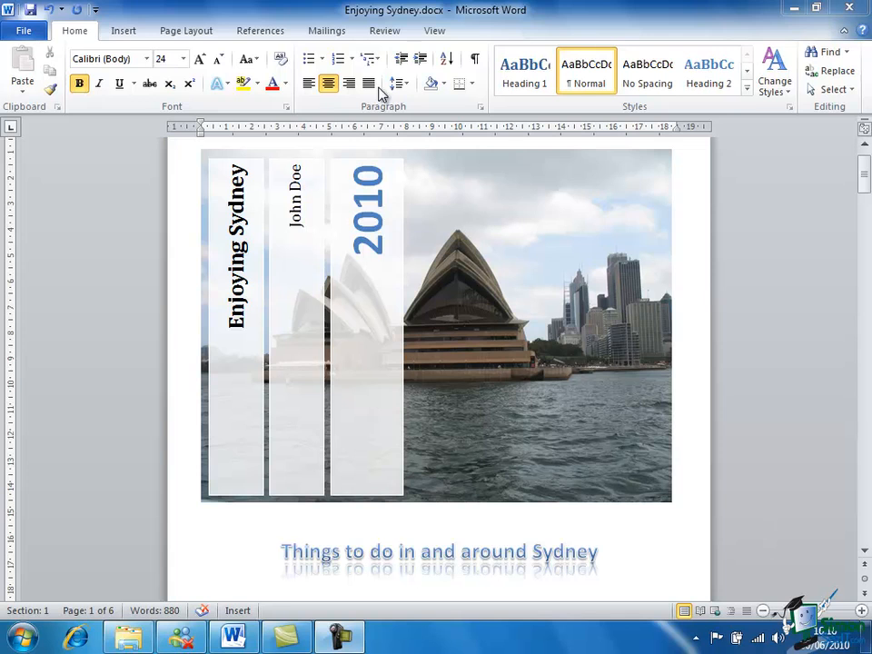
- Run the spelling and grammar check with the subdocuments opened, and ignore the subject-verb suggestion for "see" once
{"action": "left_click", "coordinate": [384, 33]}
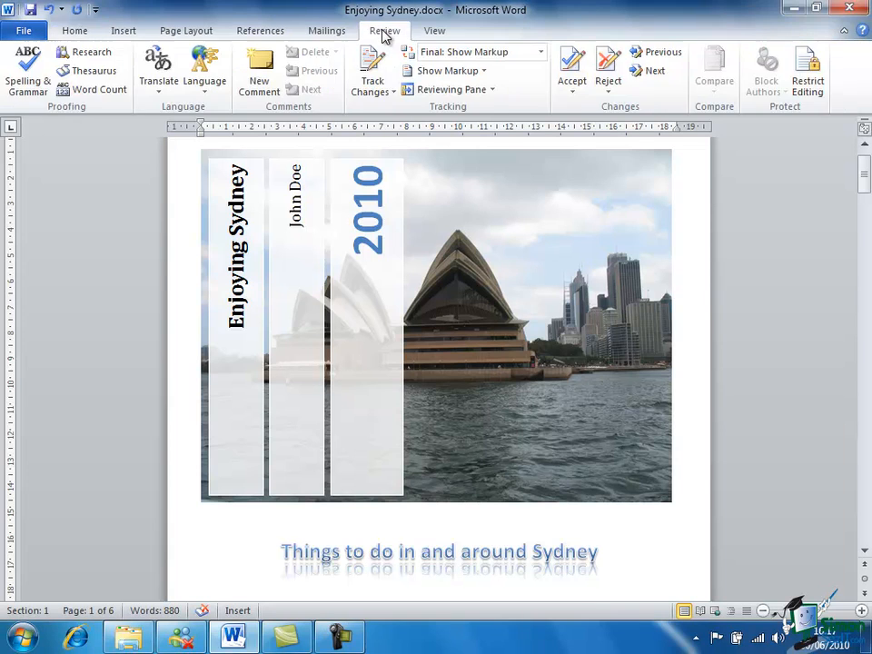
{"action": "left_click", "coordinate": [20, 72]}
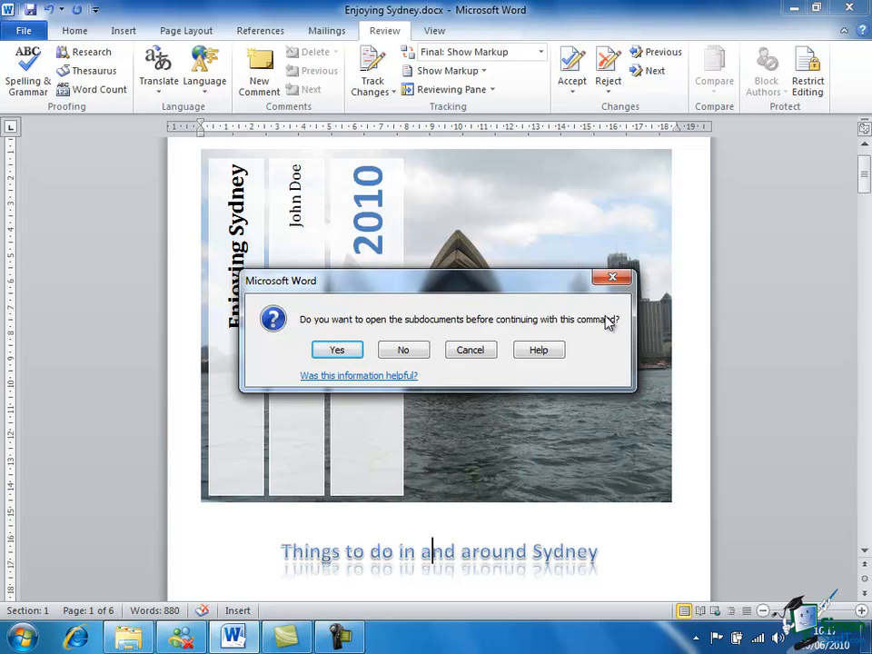
{"action": "left_click", "coordinate": [344, 355]}
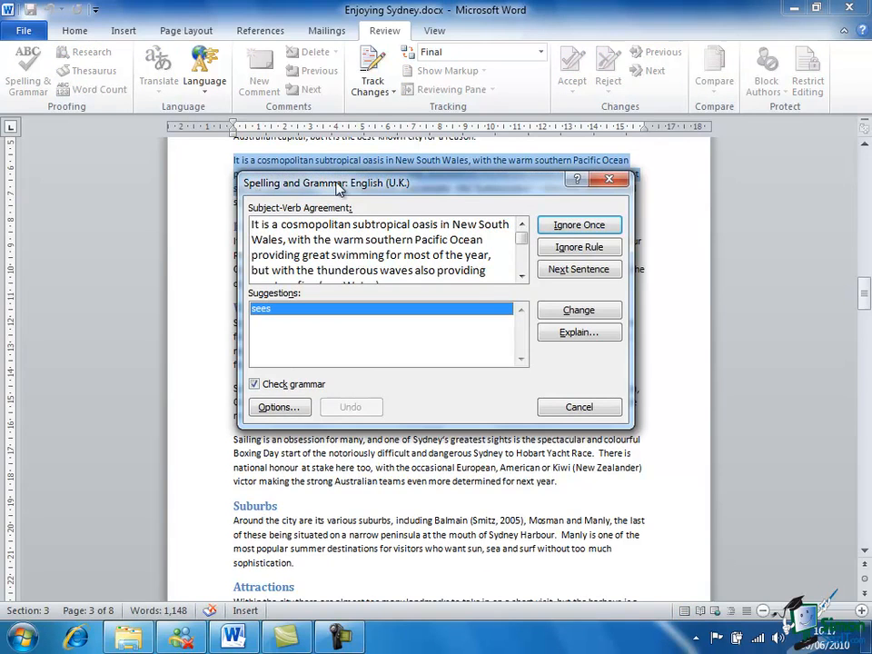
{"action": "left_click", "coordinate": [522, 277]}
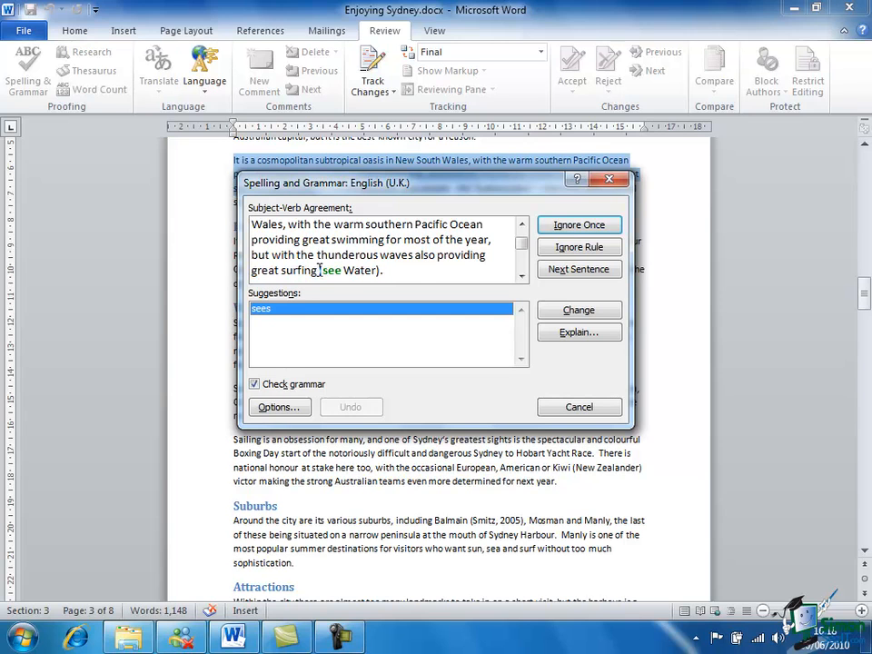
{"action": "left_click", "coordinate": [583, 229]}
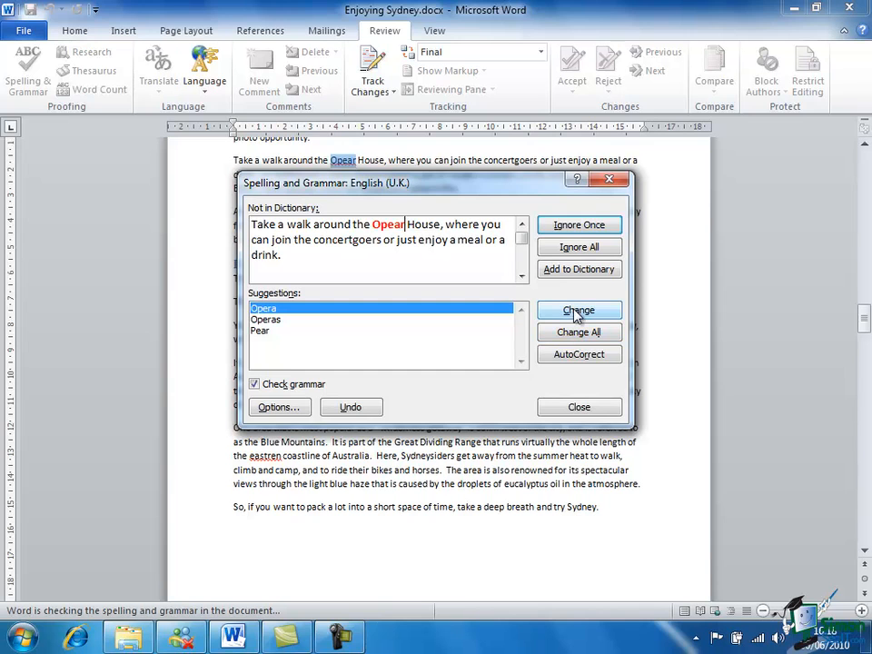
- Correct the misspelling "Opear" to "Opera" and "eastren" to "eastern" with the suggested replacements
{"action": "left_click", "coordinate": [577, 311]}
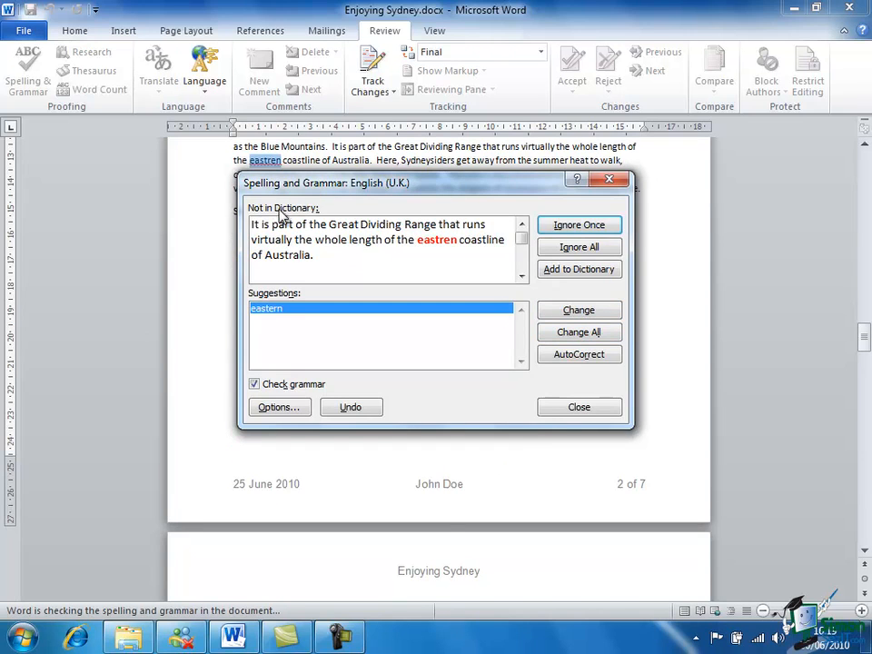
{"action": "left_click", "coordinate": [425, 240]}
{"action": "left_click", "coordinate": [560, 311]}
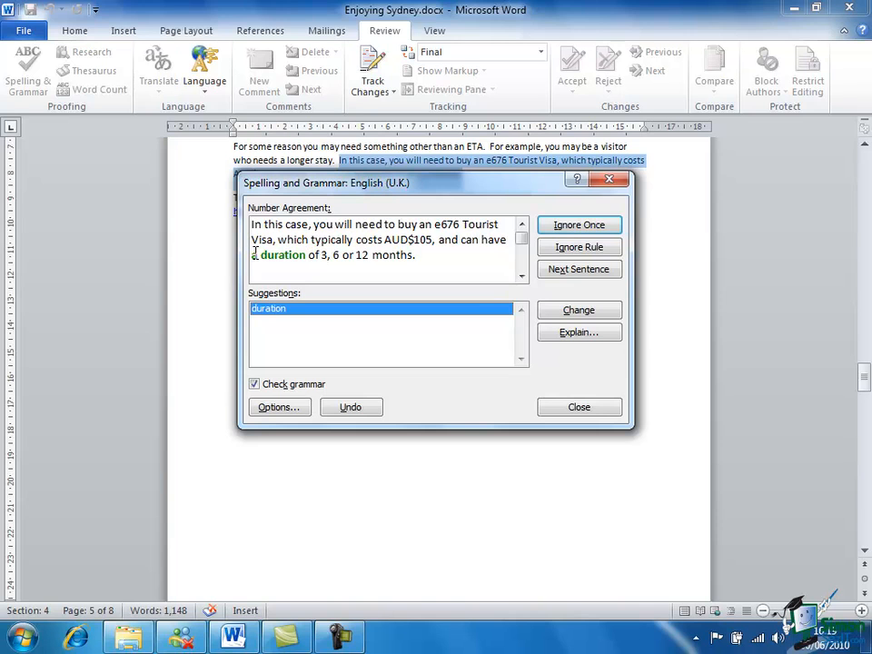
- Ignore the number agreement rule flagged at "duration" and finish the spelling and grammar check
{"action": "left_click", "coordinate": [580, 248]}
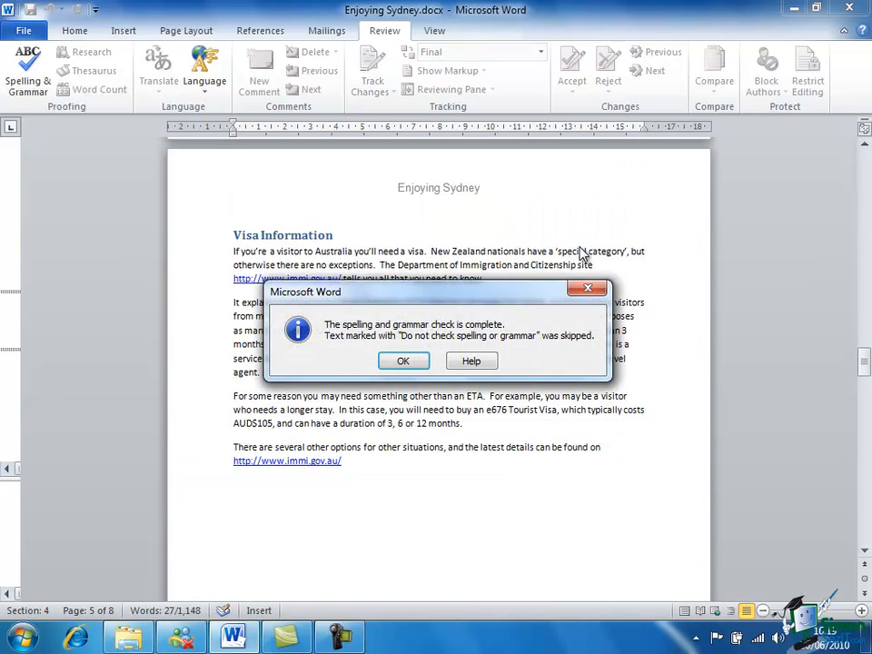
{"action": "left_click", "coordinate": [408, 362]}
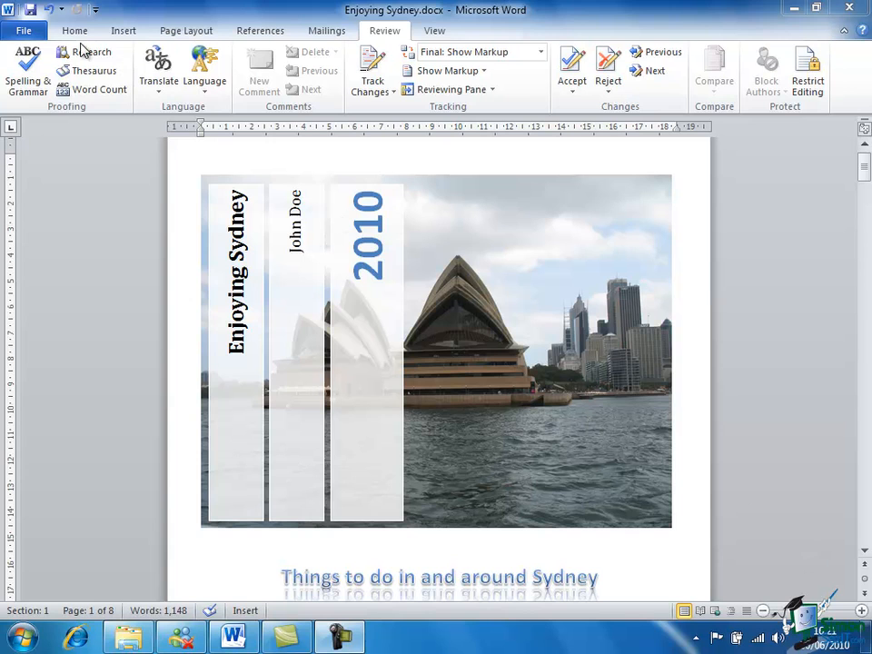
- In the proofing options, switch "Check grammar with spelling" off and back on, and accept the settings
{"action": "left_click", "coordinate": [28, 33]}
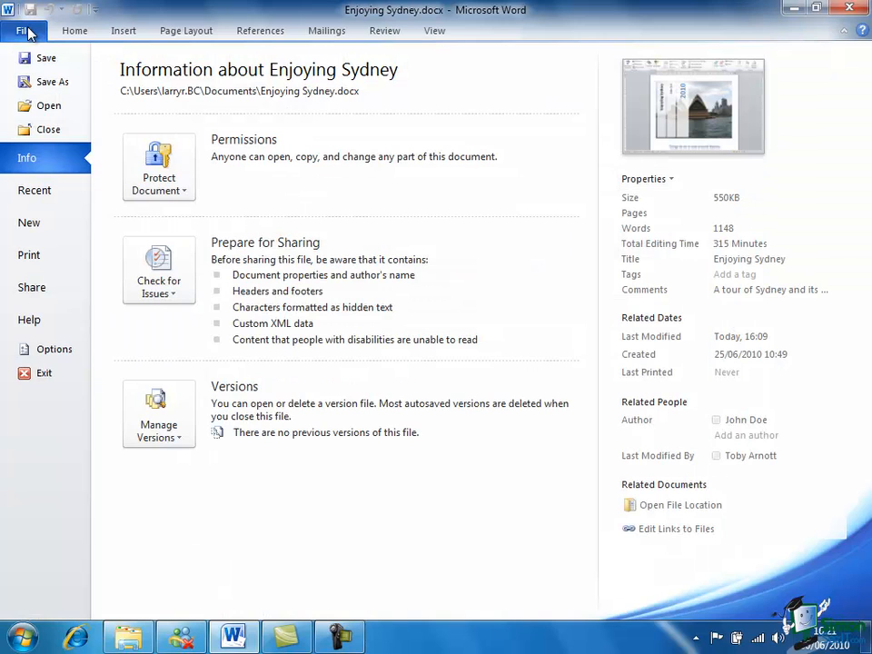
{"action": "left_click", "coordinate": [40, 351]}
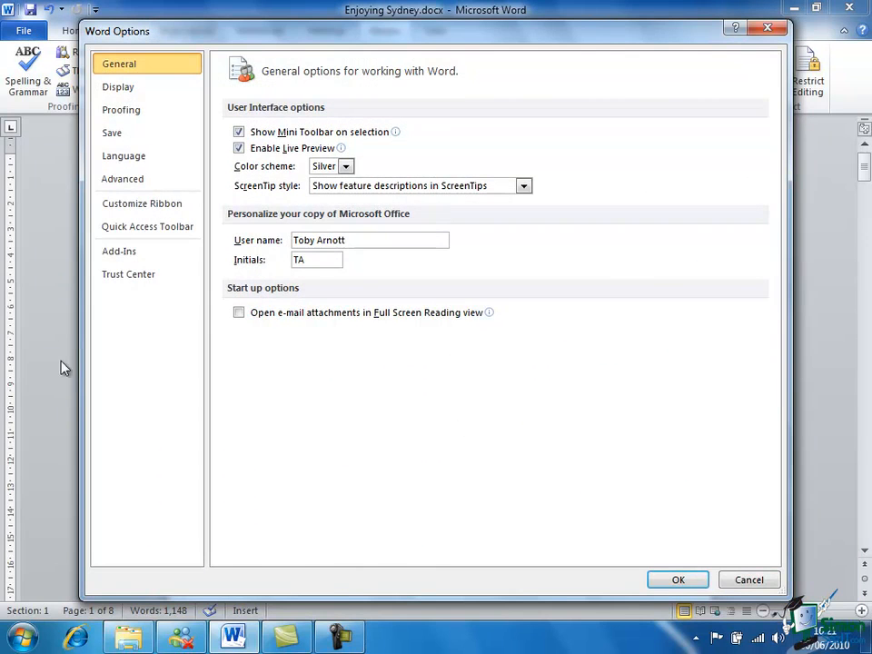
{"action": "left_click", "coordinate": [141, 112]}
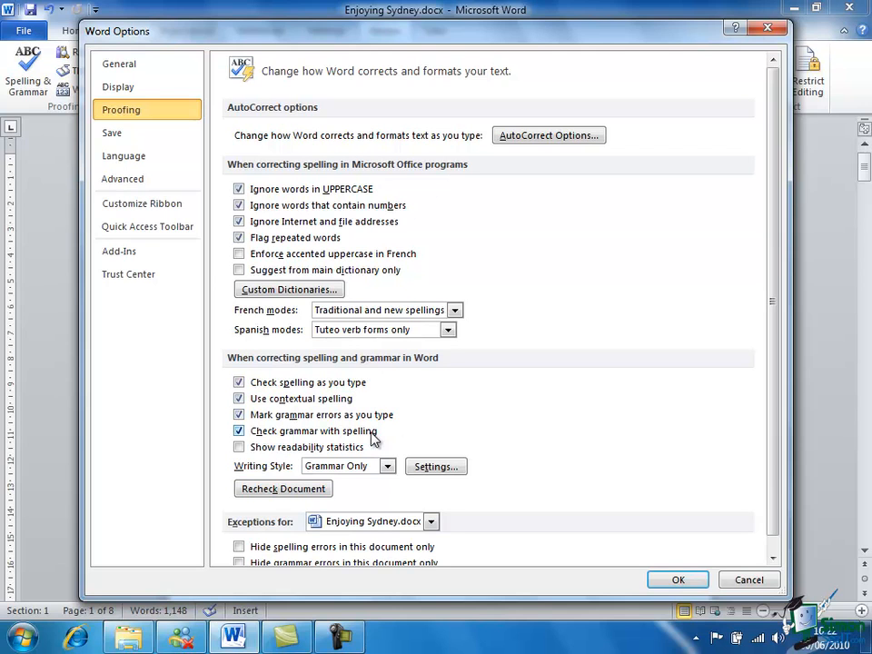
{"action": "left_click", "coordinate": [240, 433]}
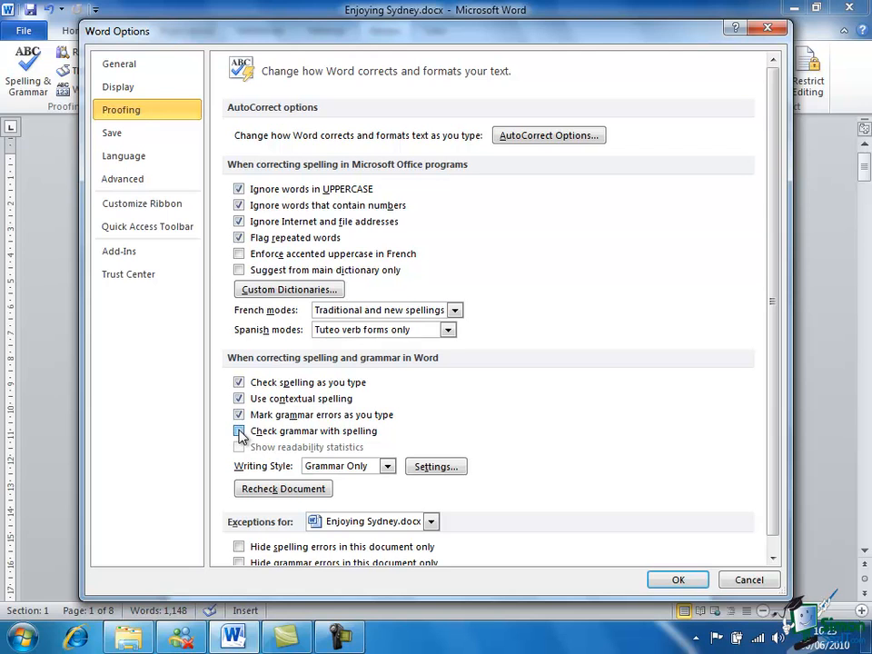
{"action": "left_click", "coordinate": [239, 433]}
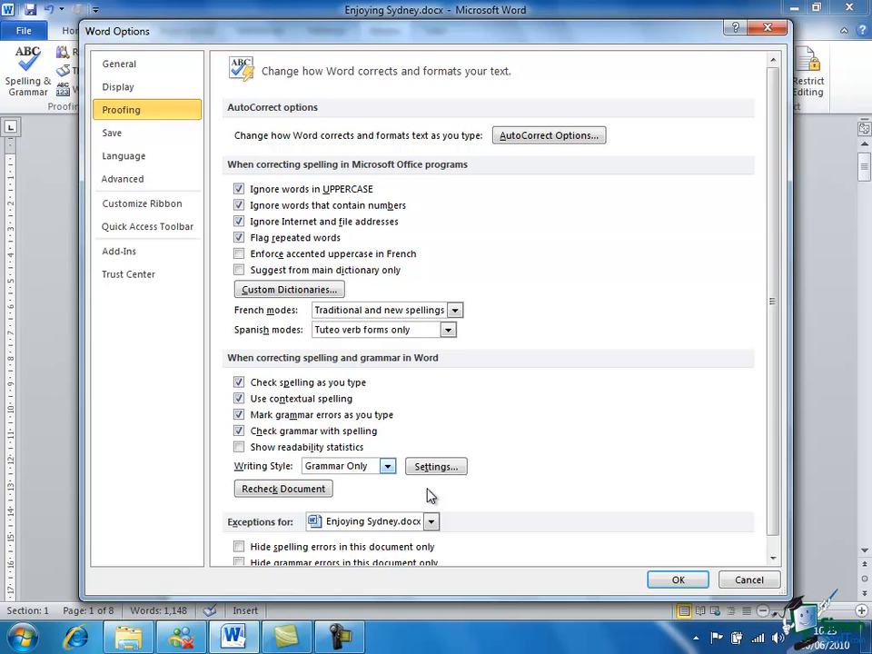
{"action": "left_click", "coordinate": [679, 581]}
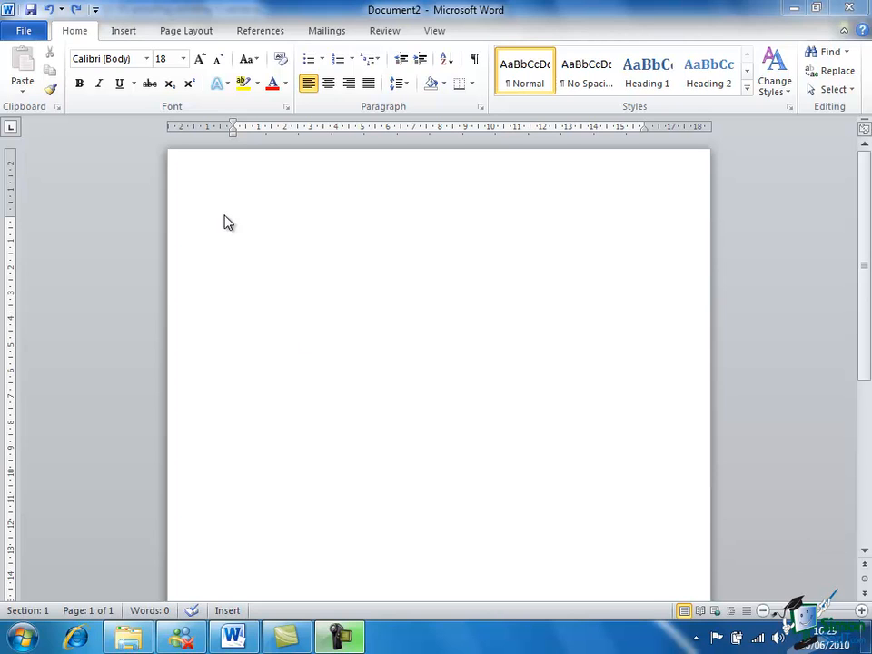
- Increase the font size to 24 in the blank document and write "Sydney Opear House is a great place."
{"action": "left_click", "coordinate": [201, 59]}
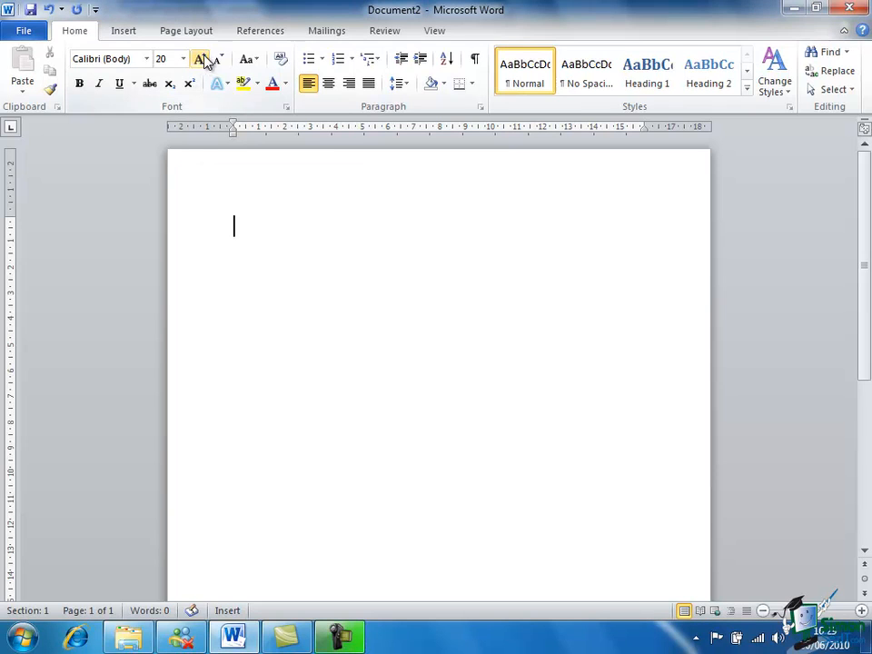
{"action": "left_click", "coordinate": [202, 59]}
{"action": "left_click", "coordinate": [202, 59]}
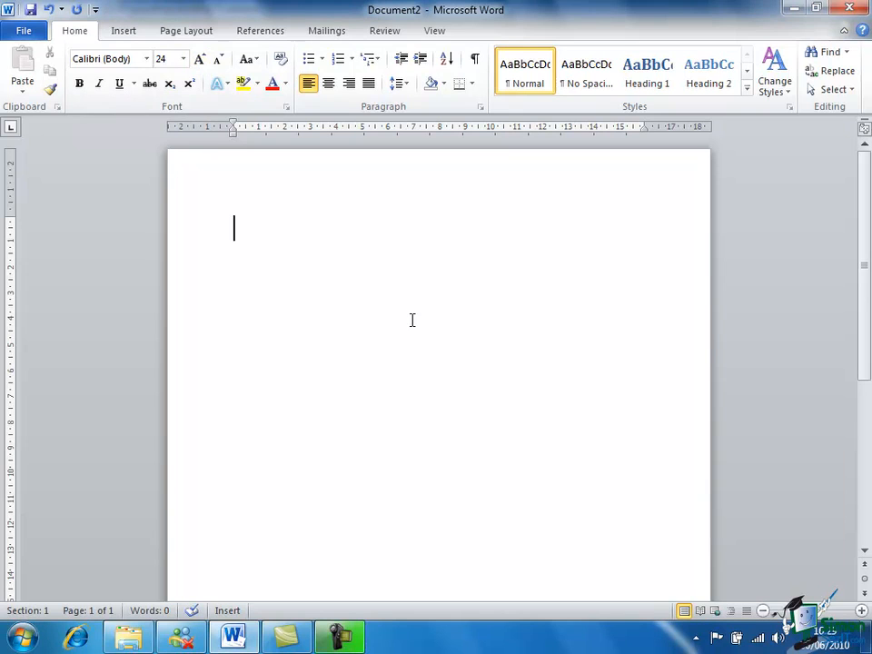
{"action": "type", "text": "Sydney"}
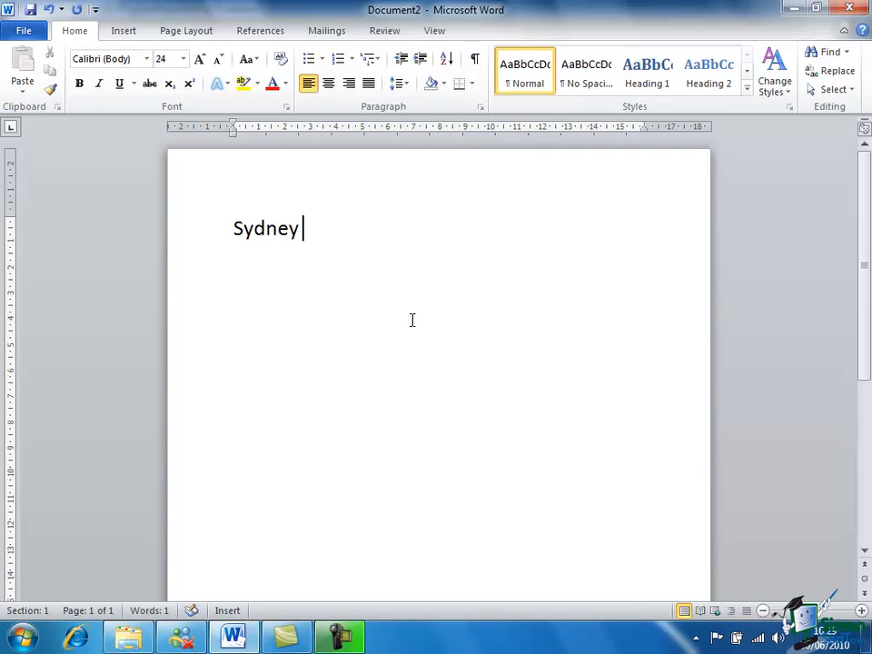
{"action": "type", "text": " Opear"}
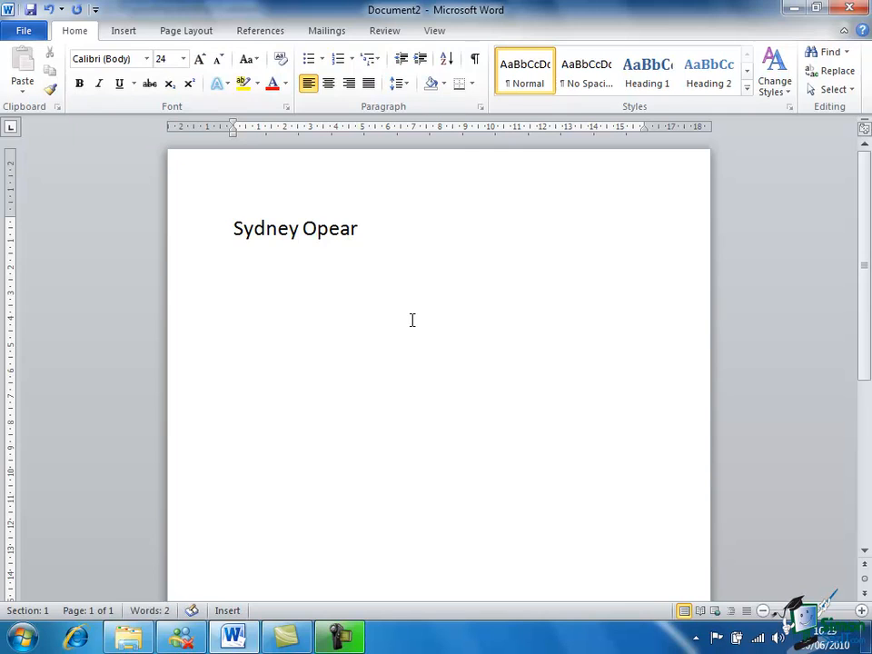
{"action": "type", "text": " House"}
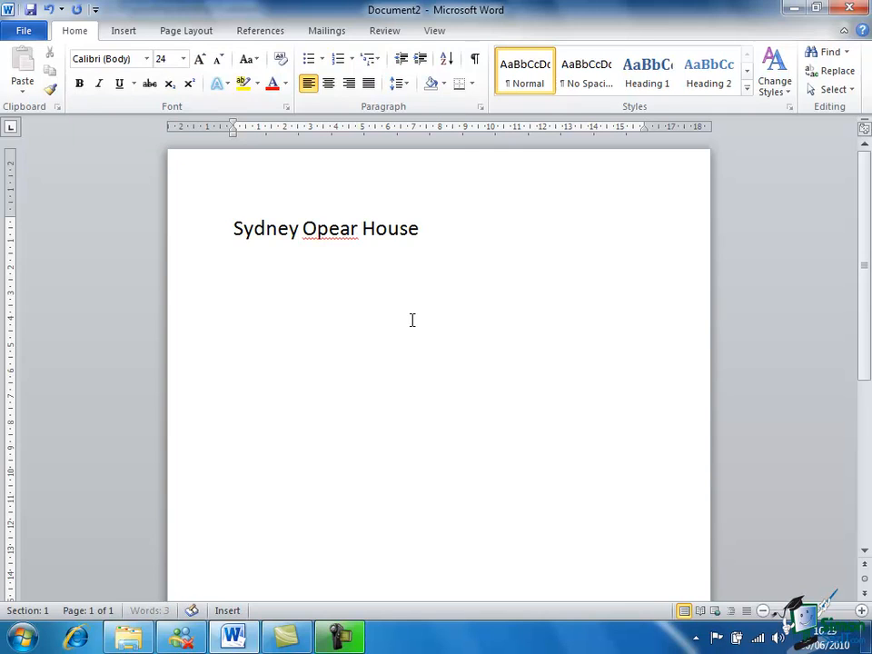
{"action": "type", "text": " is a great place."}
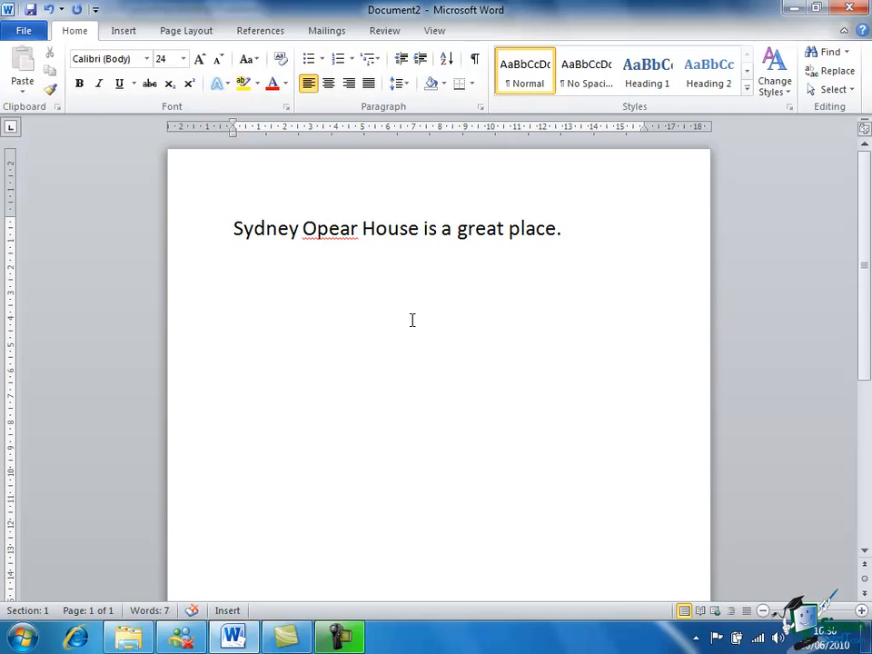
- Add a second paragraph reading "I have 7 dog in my garden."
{"action": "key", "text": "Return"}
{"action": "type", "text": "I have 7 dog"}
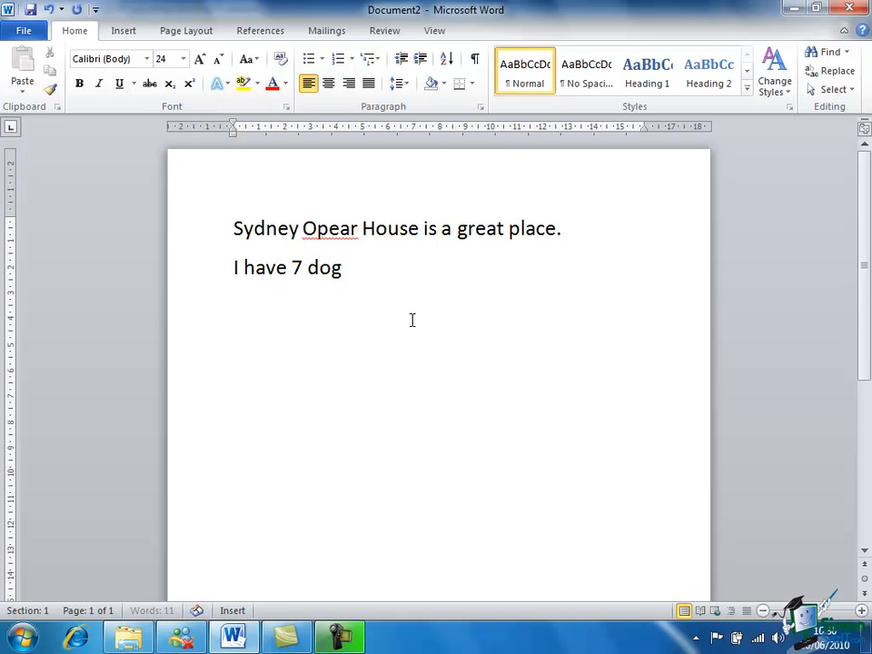
{"action": "type", "text": " in my g"}
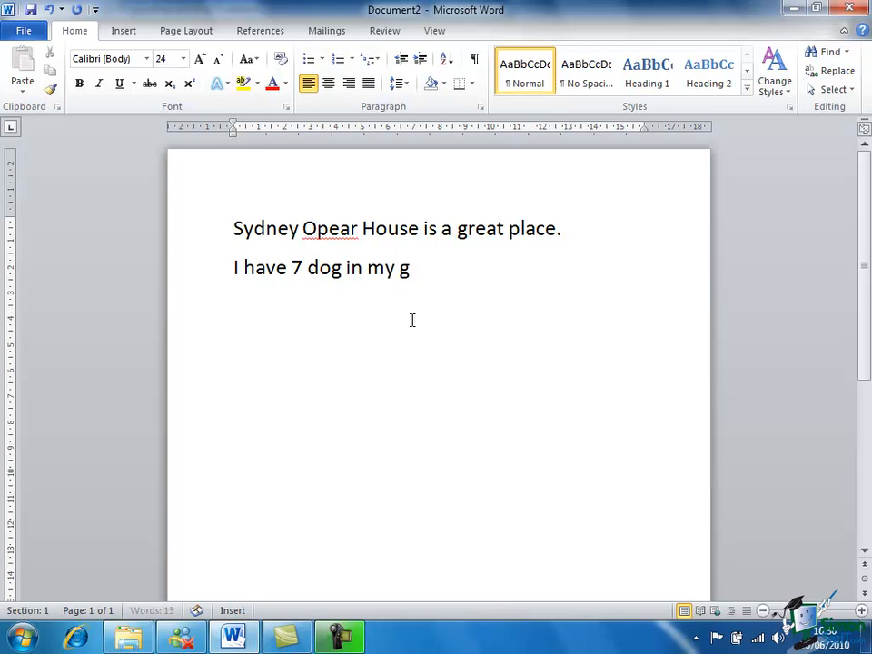
{"action": "type", "text": "arden."}
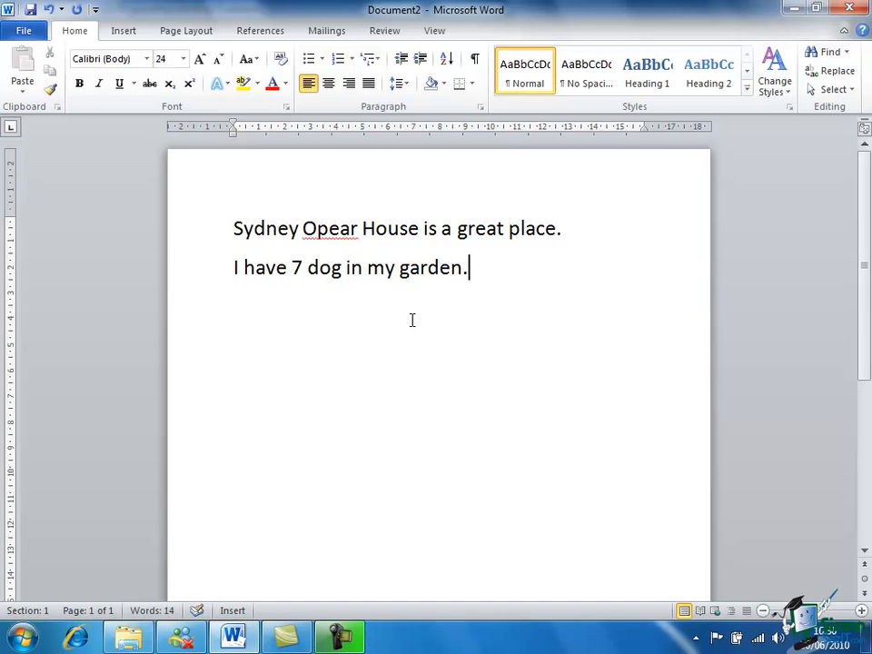
- Apply the suggested corrections in the two sentences, replacing "Opear" with "Opera" and "dog" with "dogs"
{"action": "left_click", "coordinate": [382, 243]}
{"action": "right_click", "coordinate": [329, 230]}
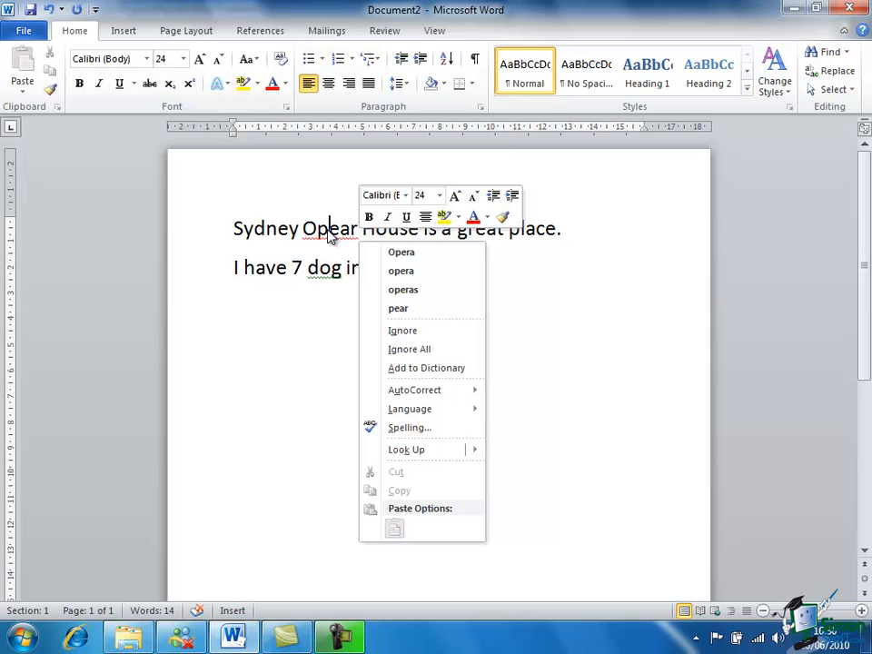
{"action": "left_click", "coordinate": [403, 252]}
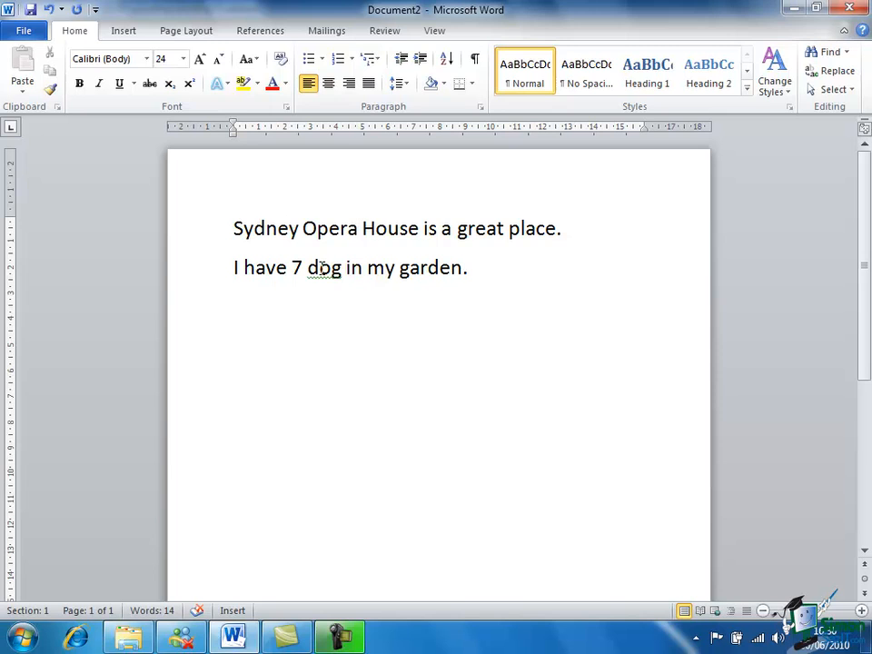
{"action": "right_click", "coordinate": [321, 271]}
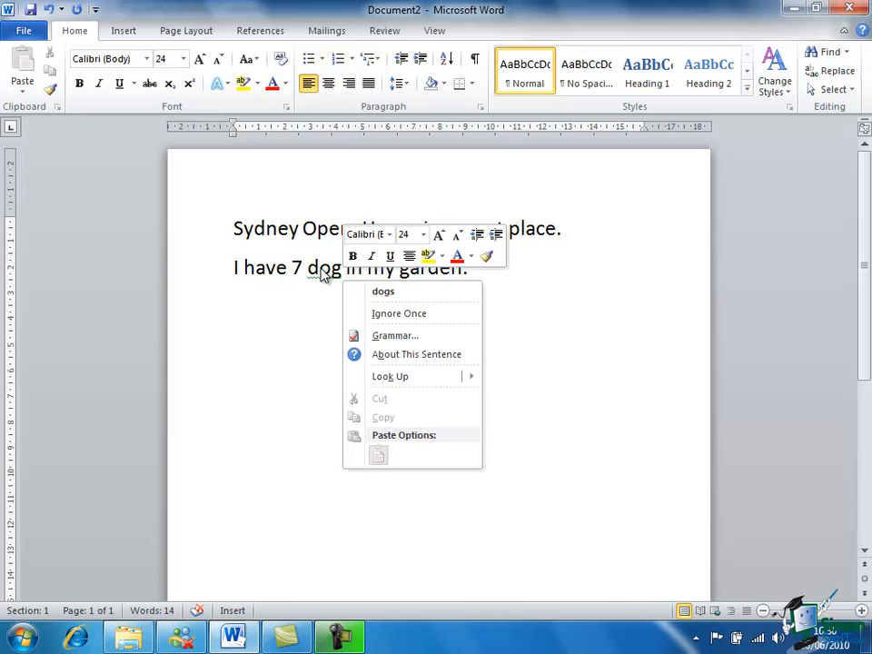
{"action": "left_click", "coordinate": [386, 292]}
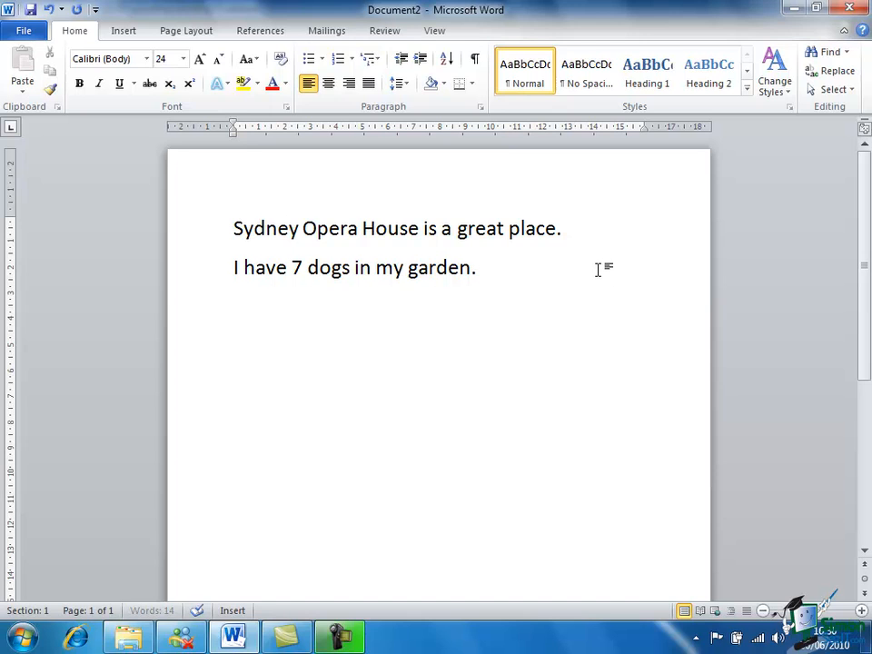
- Start a third paragraph with "I like cats as well as dogs and I", fixing the extra l in "well"
{"action": "key", "text": "Return"}
{"action": "type", "text": "I like cats"}
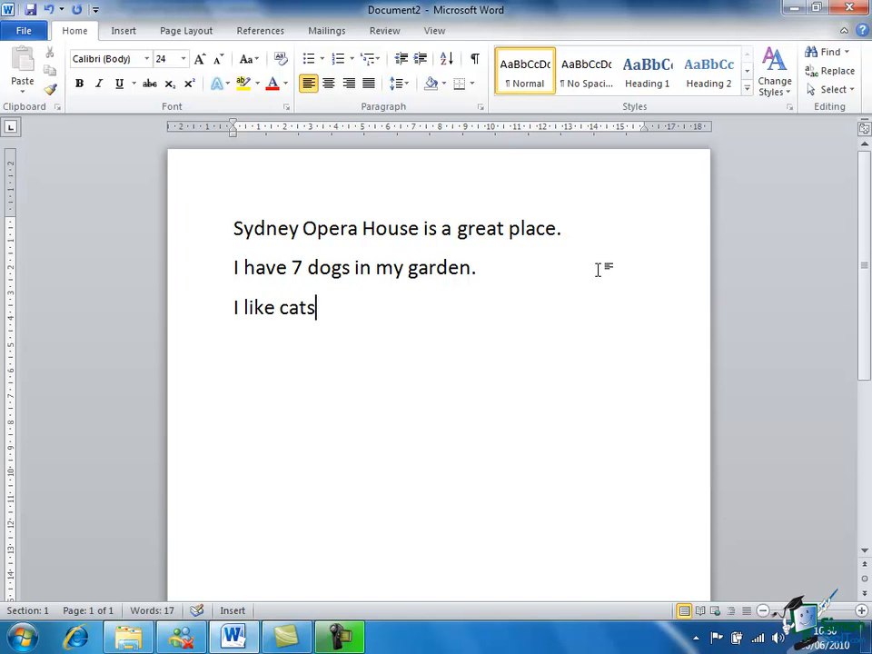
{"action": "type", "text": " as we"}
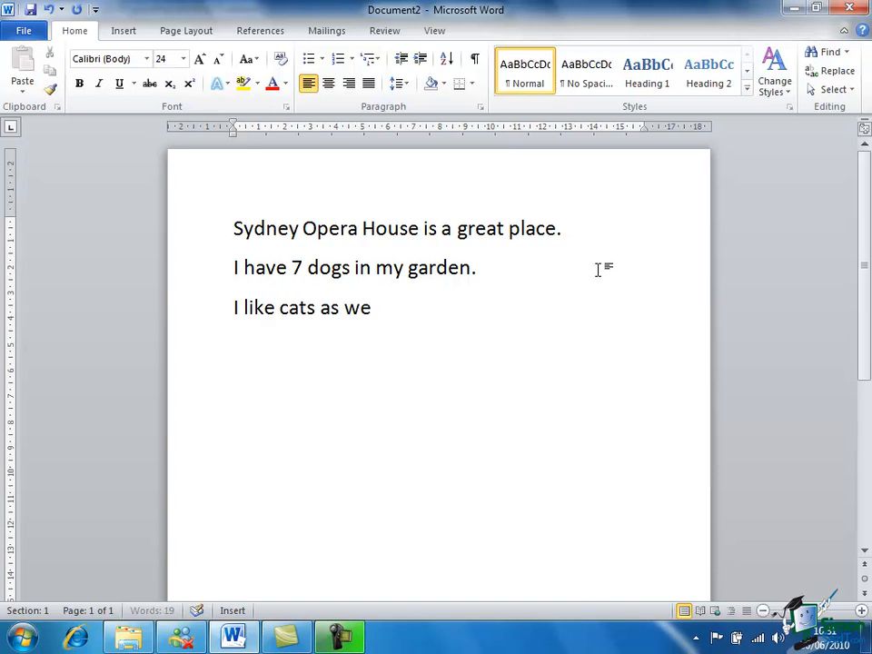
{"action": "type", "text": "lll"}
{"action": "key", "text": "BackSpace"}
{"action": "type", "text": "as"}
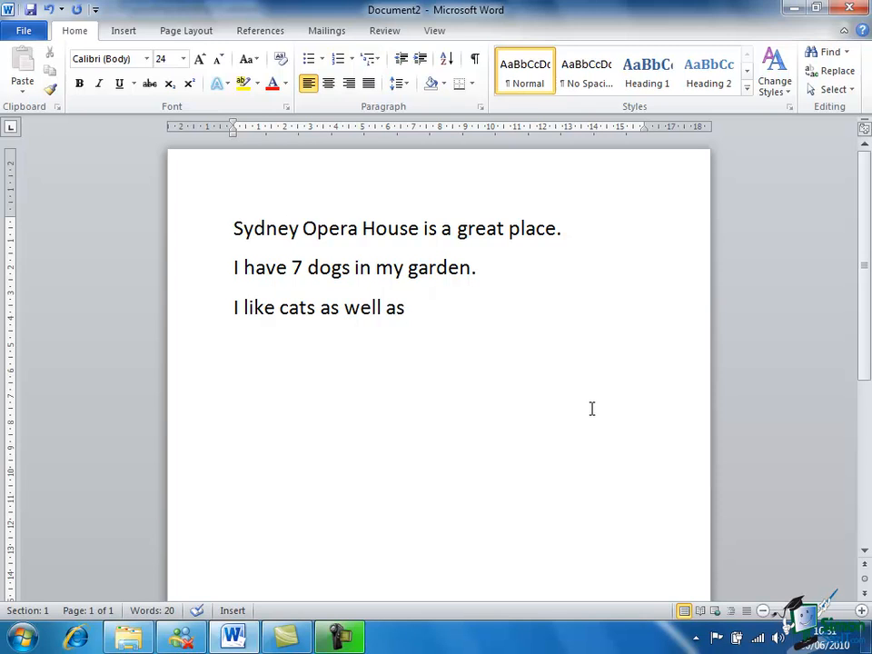
{"action": "type", "text": "dog"}
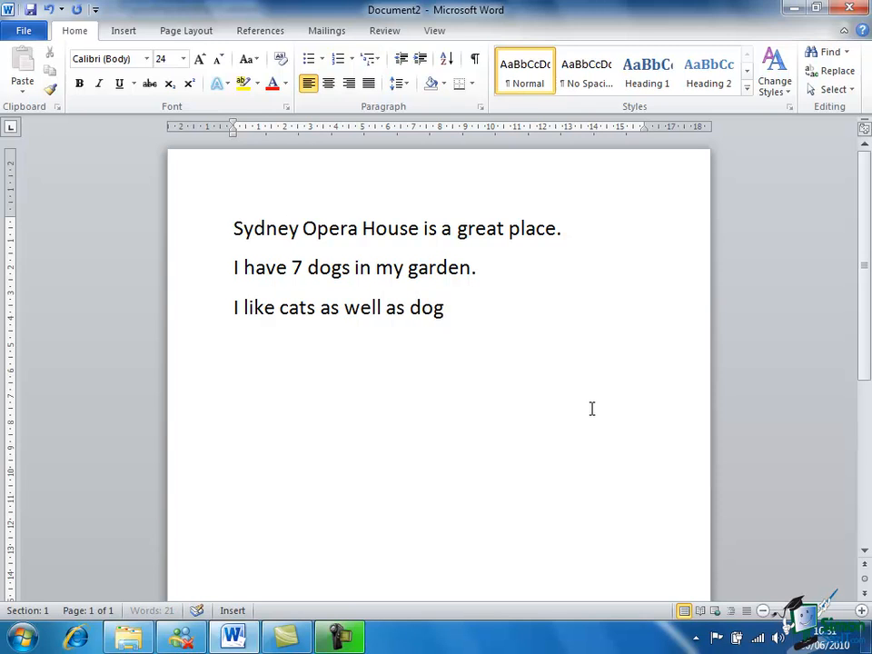
{"action": "type", "text": "s a"}
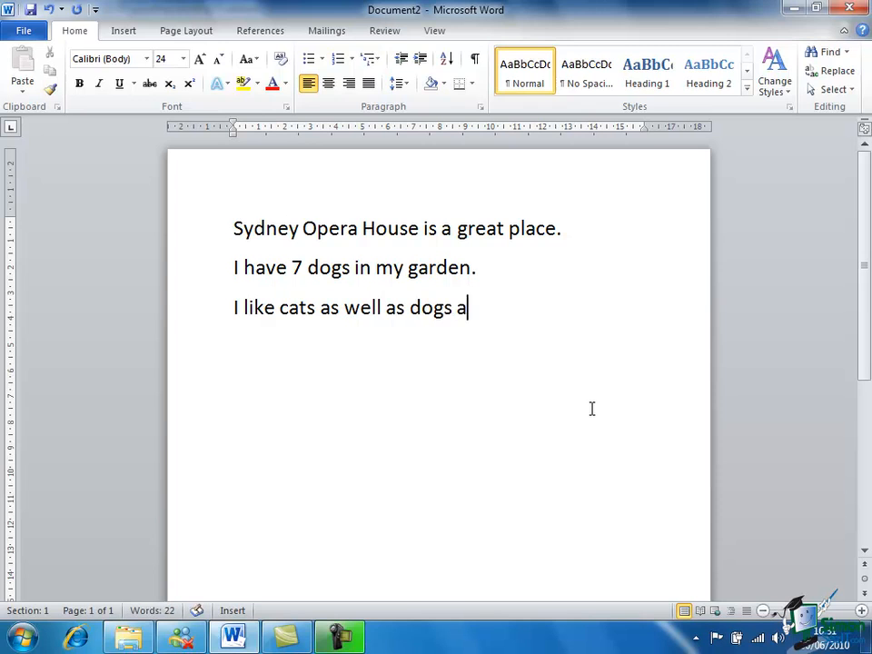
{"action": "type", "text": "nd I wn"}
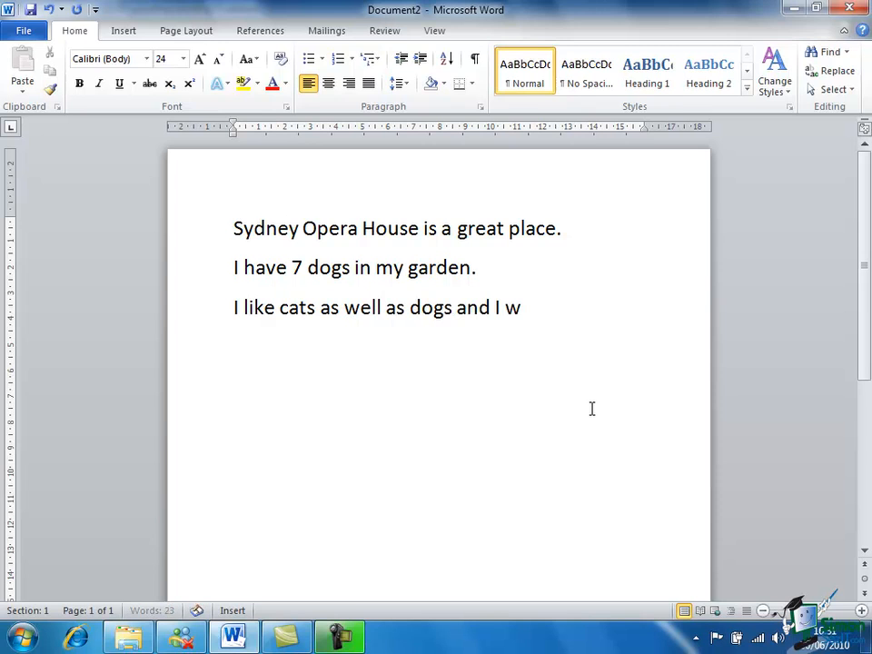
{"action": "type", "text": "at"}
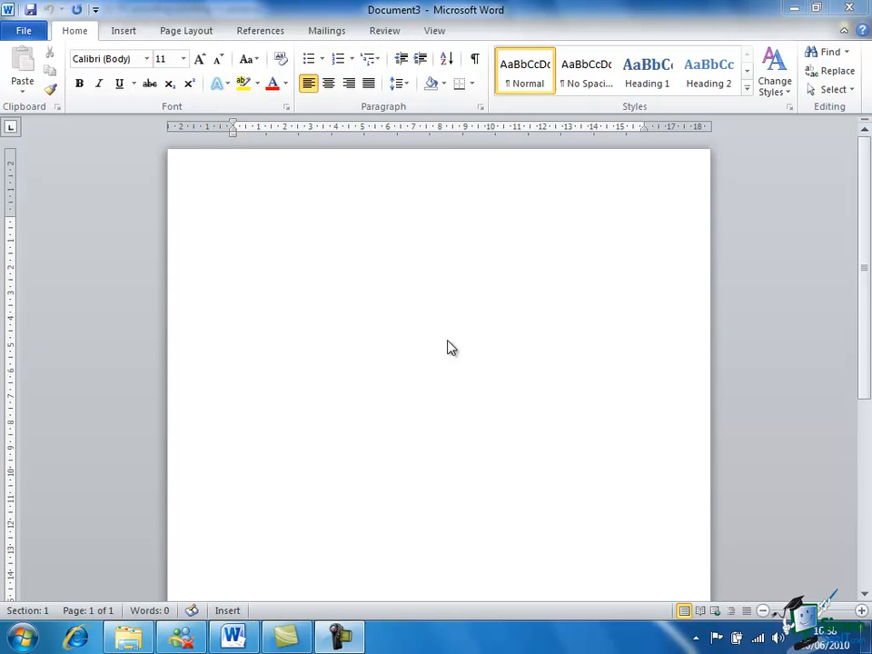
- Open Word's proofing options and examine the custom dictionaries list, then close the list without making changes
{"action": "left_click", "coordinate": [20, 33]}
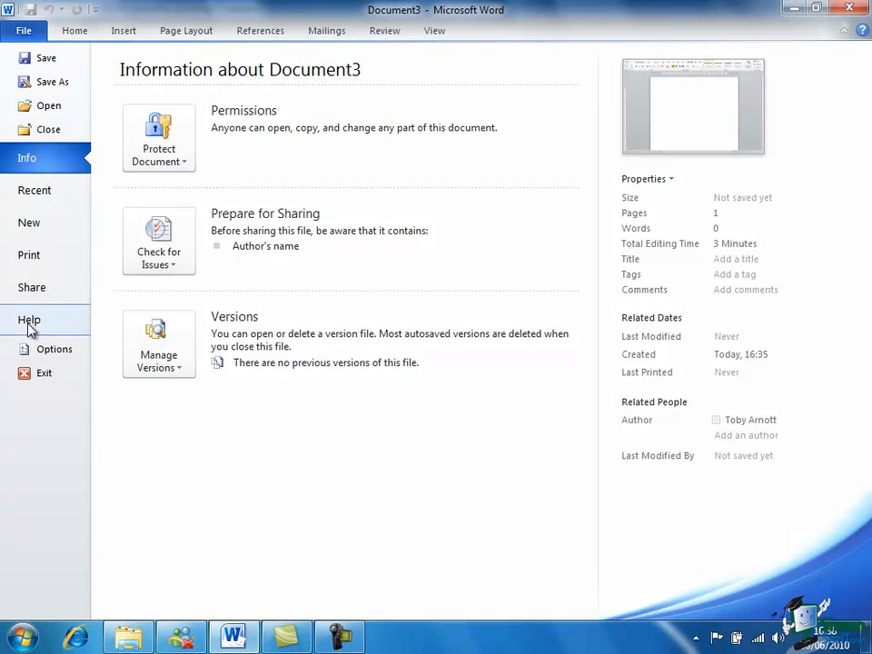
{"action": "left_click", "coordinate": [57, 353]}
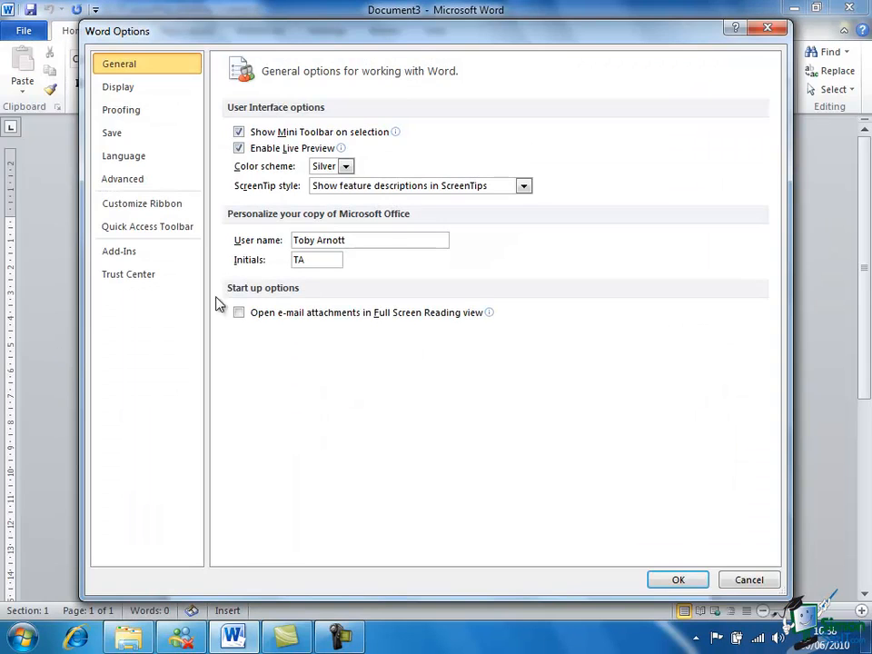
{"action": "left_click", "coordinate": [133, 110]}
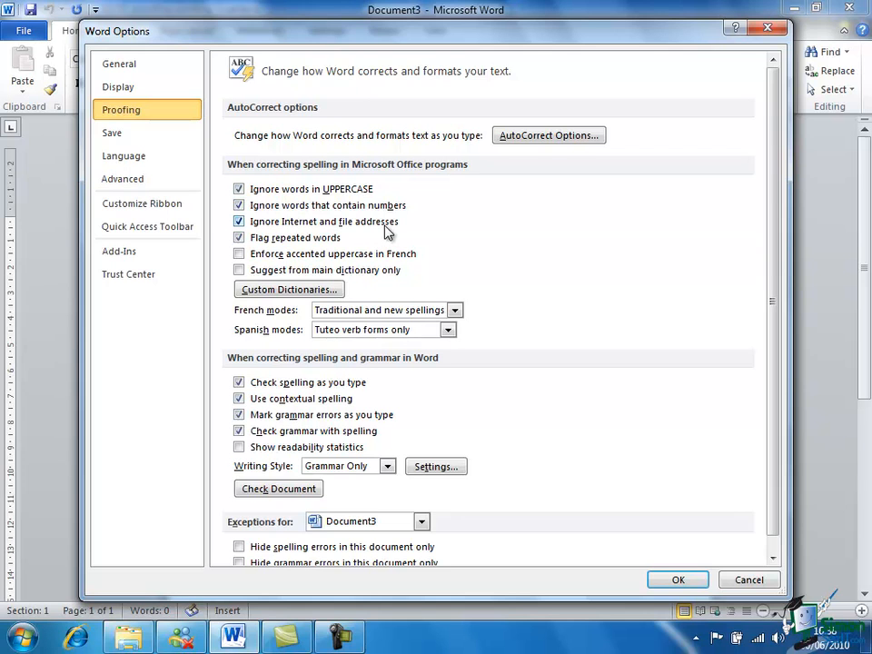
{"action": "left_click", "coordinate": [300, 291]}
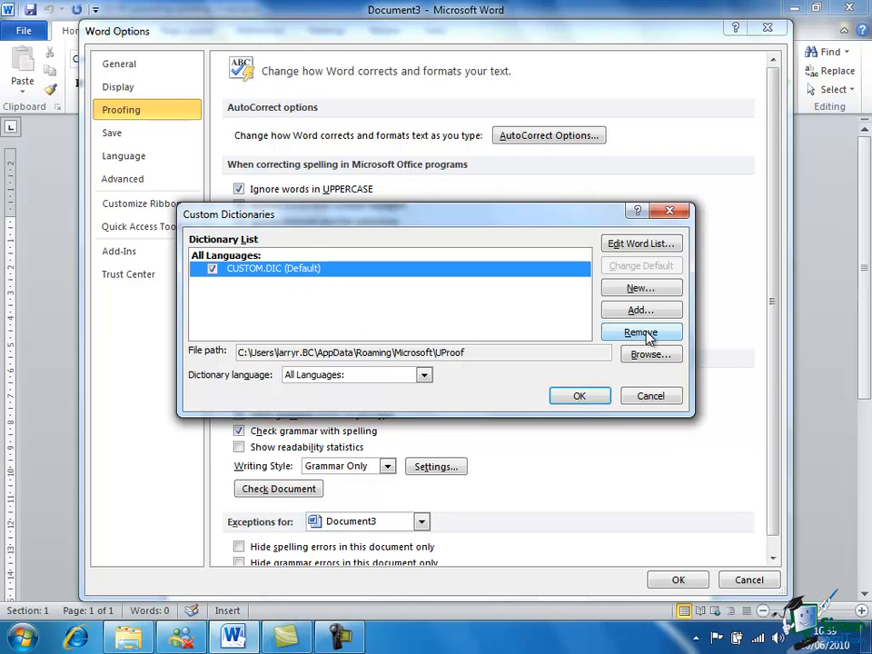
{"action": "left_click", "coordinate": [649, 396]}
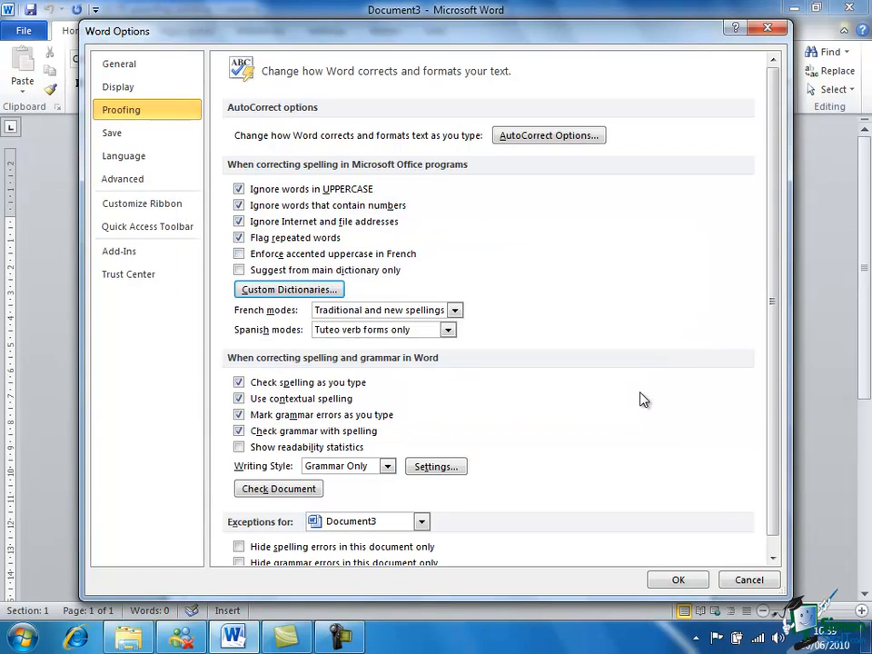
- Open the AutoCorrect options and examine the symbol and emoticon entries in the replace-as-you-type list of the AutoCorrect settings
{"action": "left_click", "coordinate": [524, 138]}
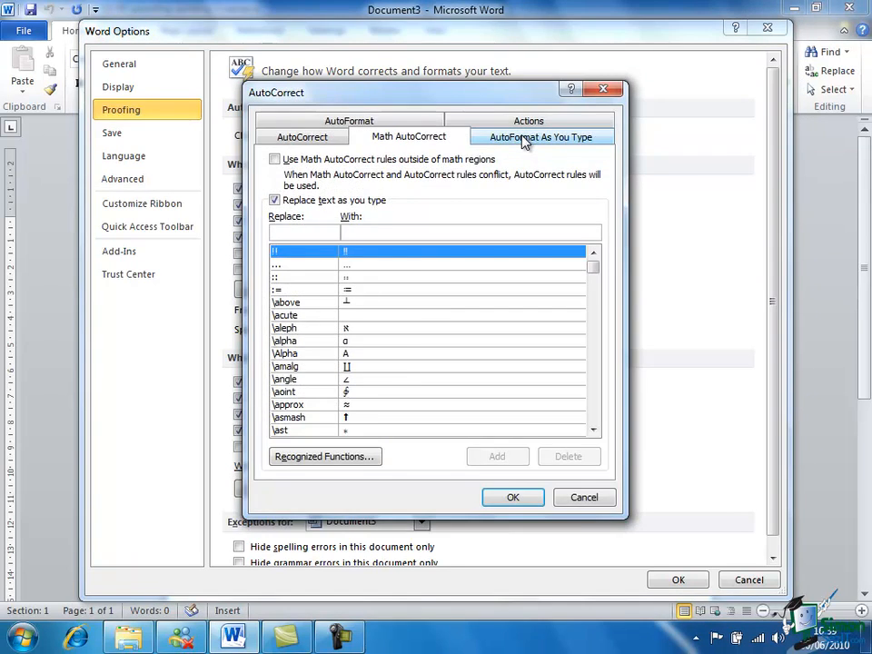
{"action": "left_click", "coordinate": [293, 139]}
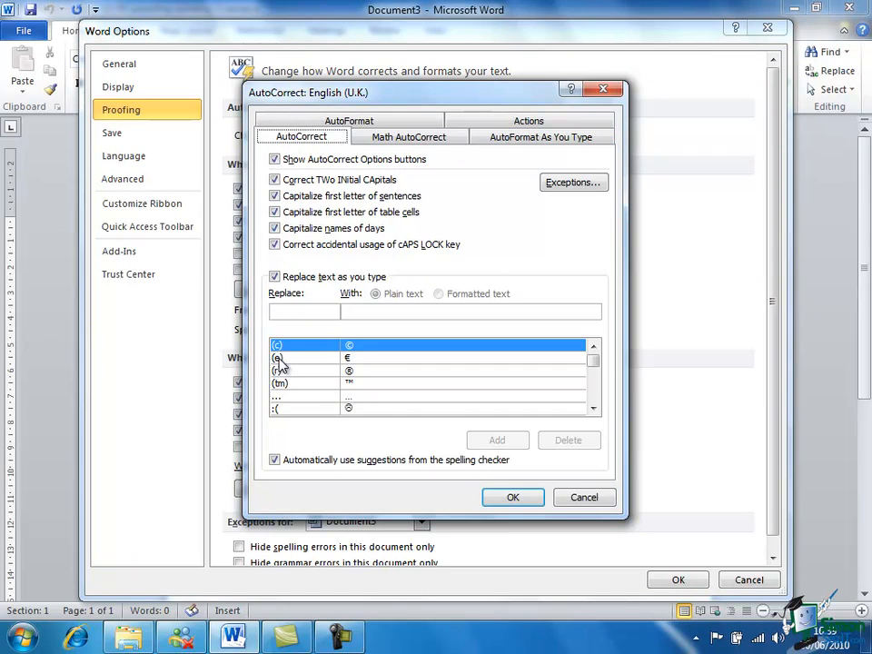
{"action": "left_click", "coordinate": [594, 408]}
{"action": "left_click", "coordinate": [594, 408]}
{"action": "left_click", "coordinate": [594, 408]}
{"action": "left_click", "coordinate": [593, 408]}
{"action": "left_click", "coordinate": [594, 408]}
{"action": "left_click", "coordinate": [593, 408]}
{"action": "left_click", "coordinate": [593, 408]}
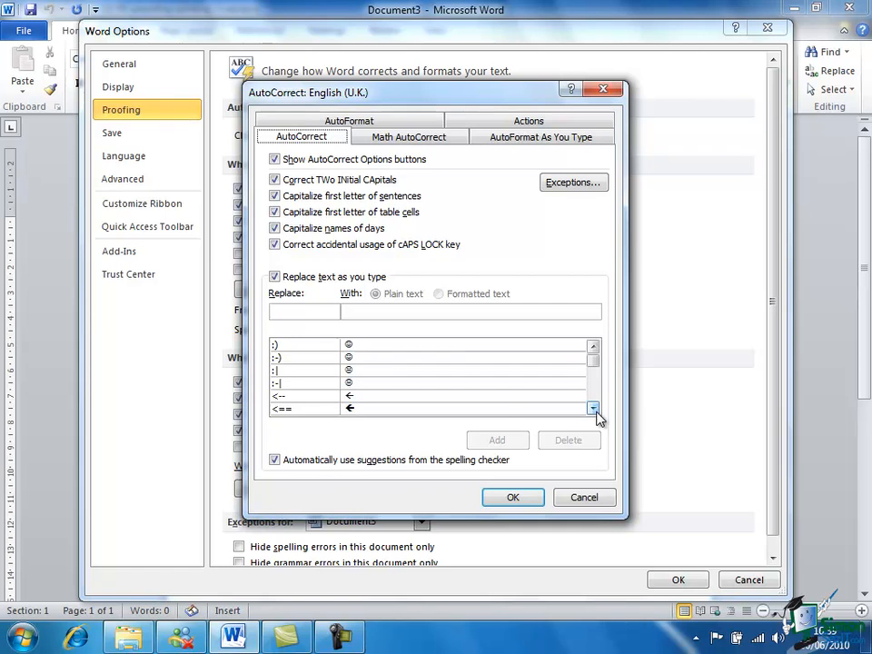
{"action": "left_click", "coordinate": [593, 348]}
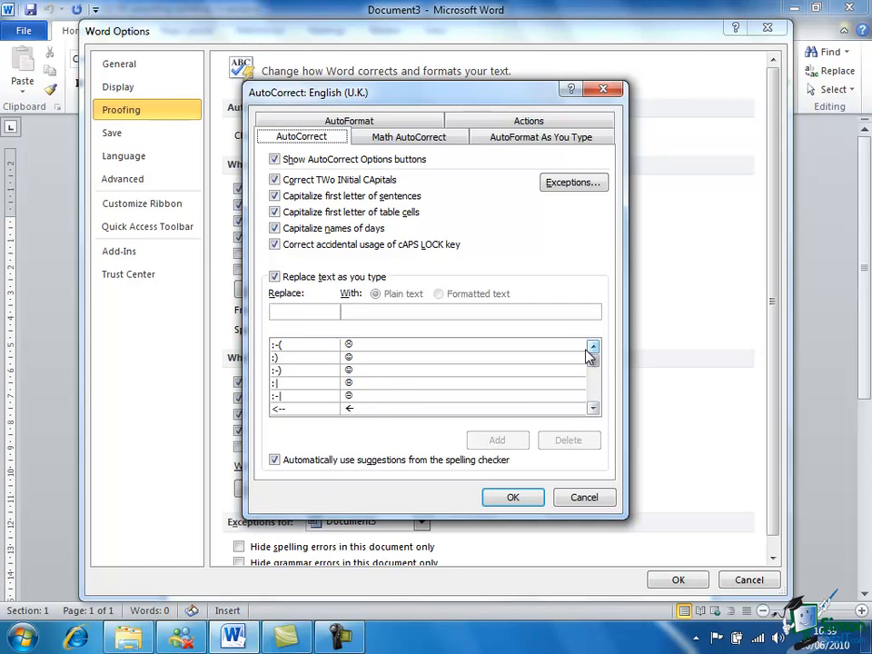